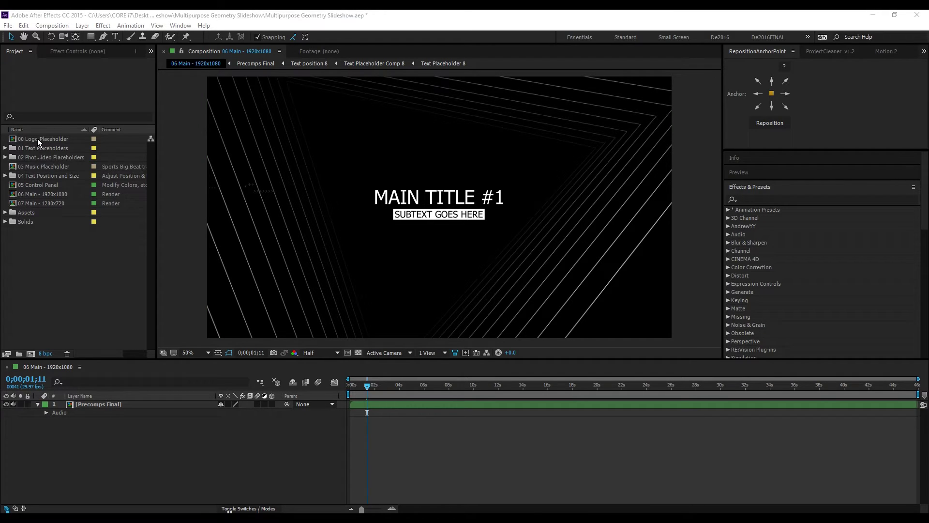
Open the 00 Logo Placeholder composition with the current time at about one second.
{"action": "left_click", "coordinate": [311, 23]}
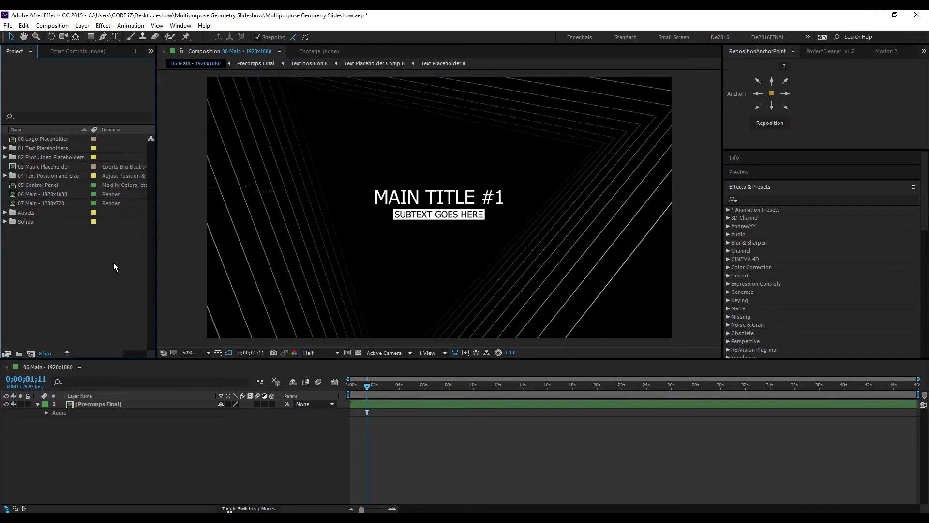
{"action": "left_click", "coordinate": [67, 139]}
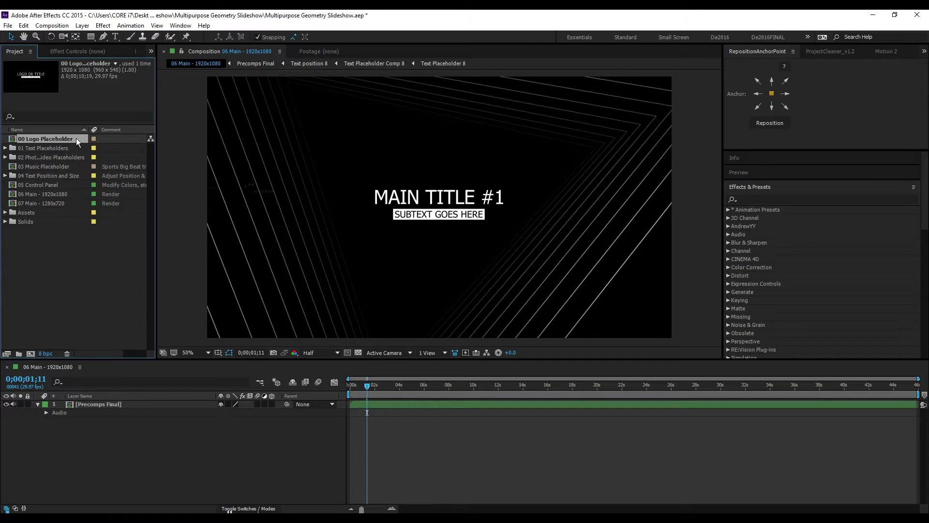
{"action": "double_click", "coordinate": [77, 139]}
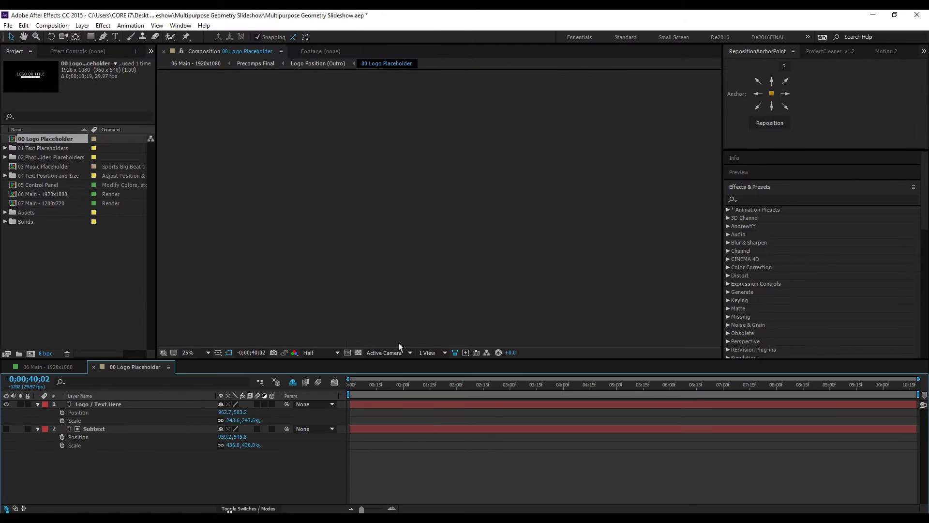
{"action": "left_click", "coordinate": [416, 391]}
Reveal the hidden shy layer and delete all three placeholder text layers.
{"action": "left_click", "coordinate": [454, 197]}
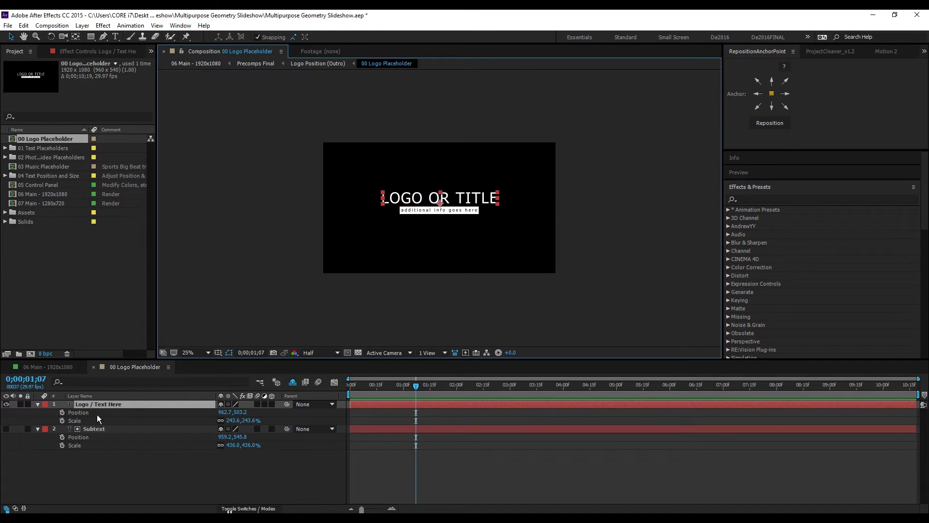
{"action": "left_click", "coordinate": [293, 384]}
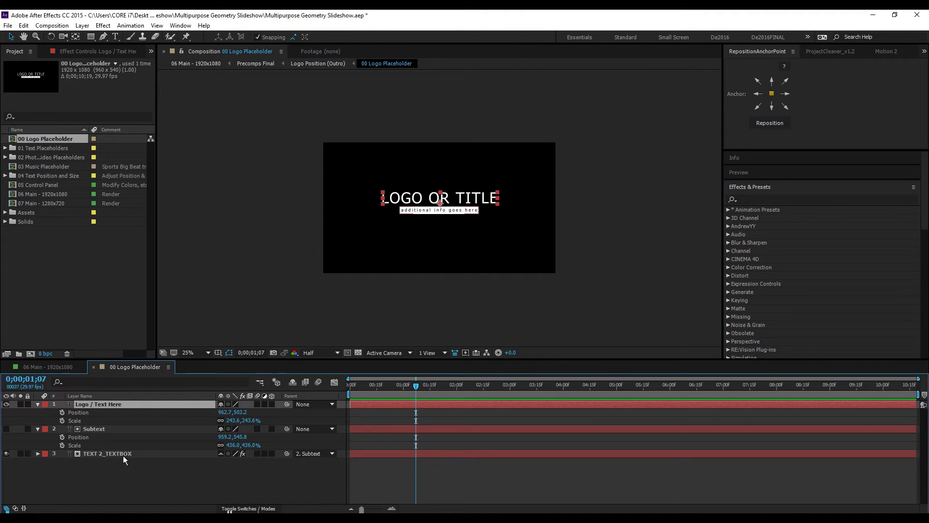
{"action": "left_click", "coordinate": [135, 455], "text": "shift"}
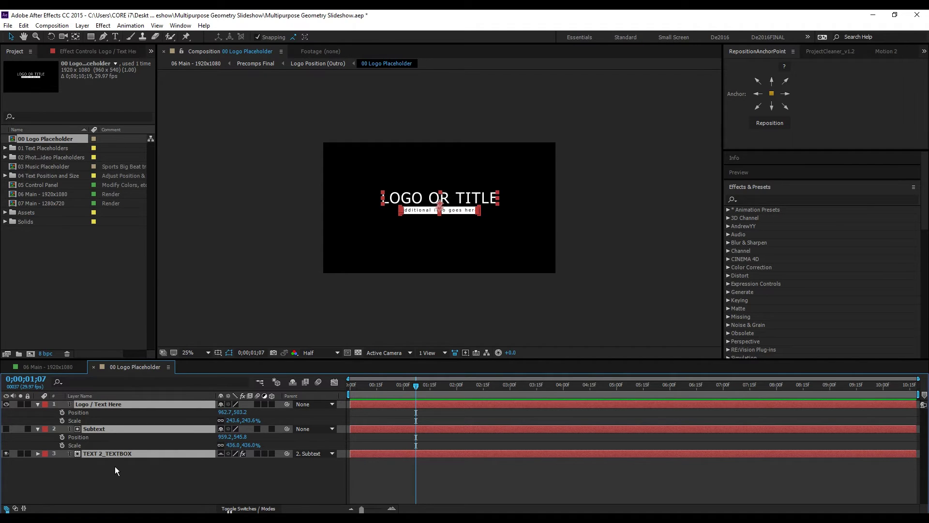
{"action": "key", "text": "Delete"}
{"action": "left_click", "coordinate": [84, 307]}
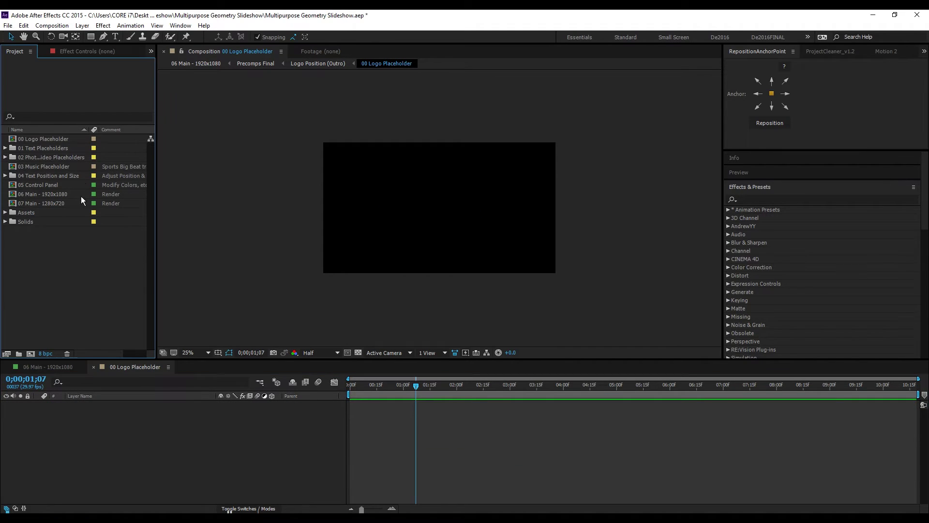
{"action": "left_click", "coordinate": [75, 137]}
Import default-logo.png and drop it into the 00 Logo Placeholder composition viewer.
{"action": "left_click", "coordinate": [8, 26]}
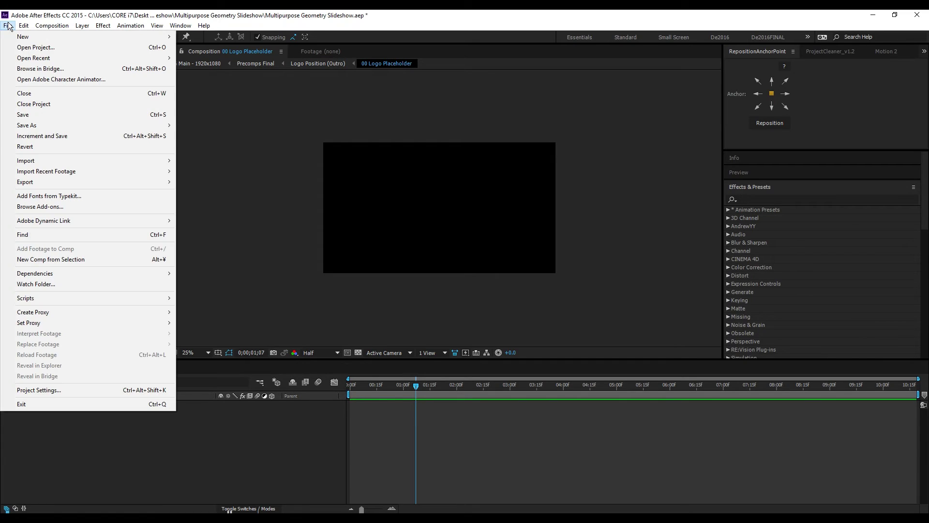
{"action": "mouse_move", "coordinate": [25, 160]}
{"action": "left_click", "coordinate": [226, 163]}
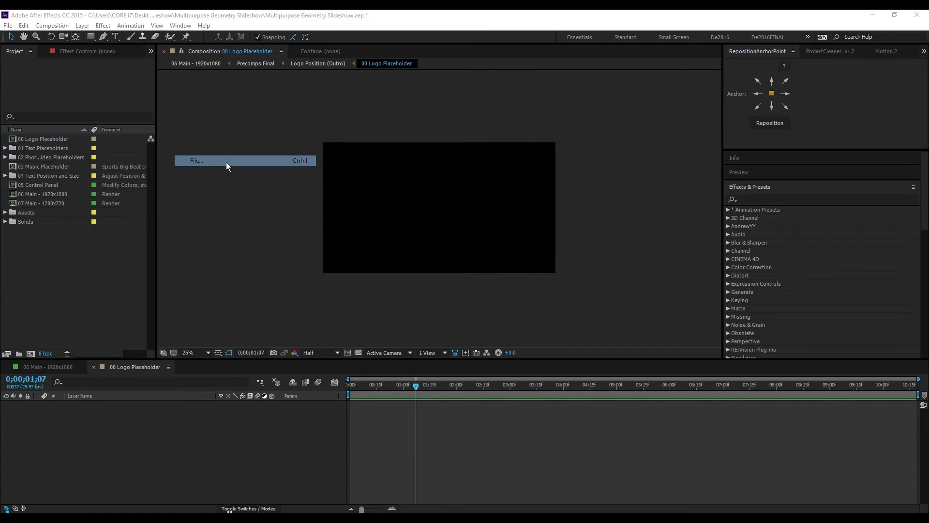
{"action": "left_click", "coordinate": [430, 117]}
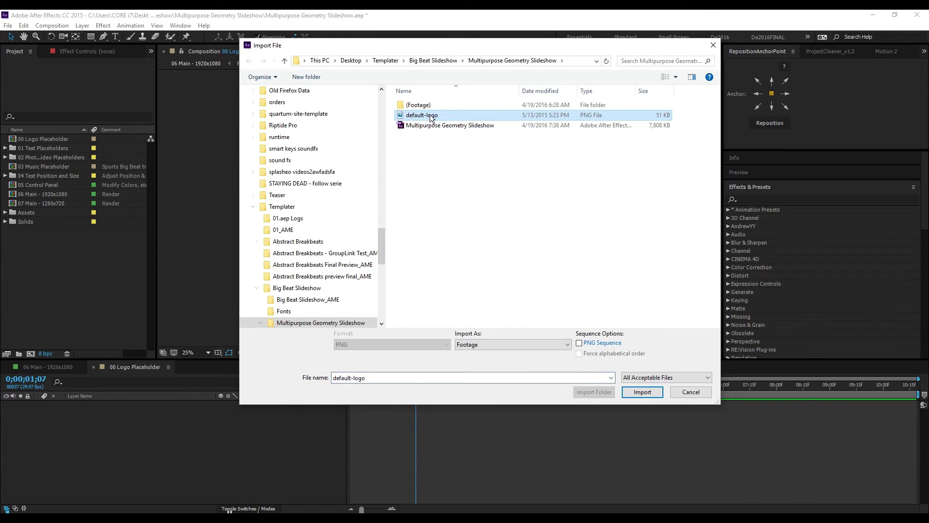
{"action": "double_click", "coordinate": [430, 117]}
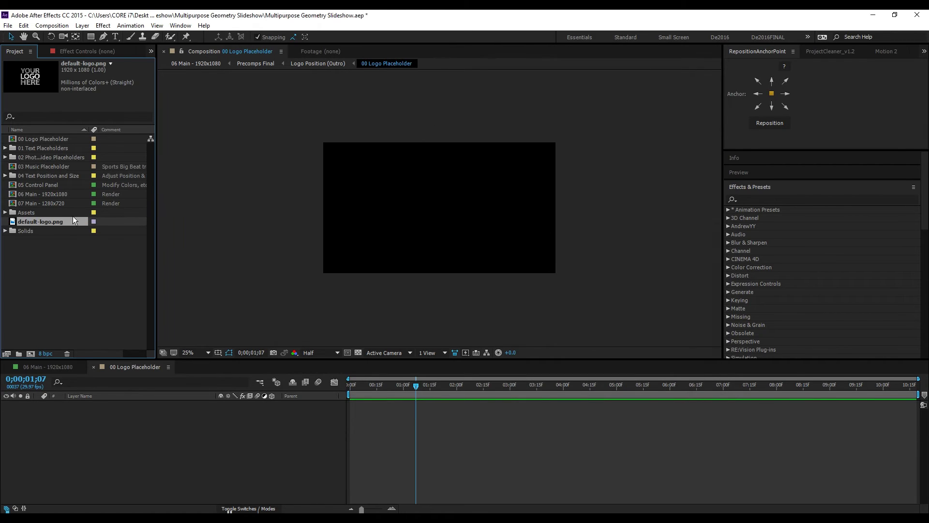
{"action": "left_click_drag", "start_coordinate": [69, 221], "coordinate": [444, 208]}
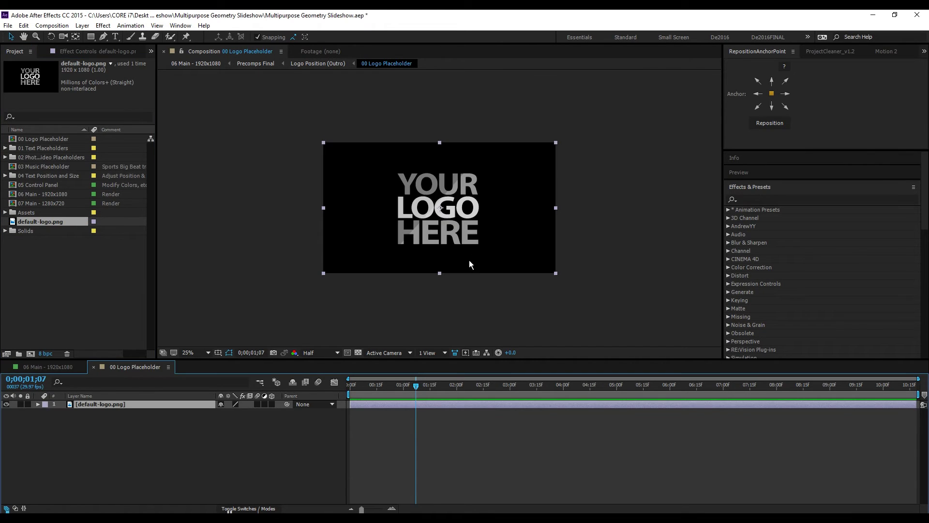
Turn on the transparency grid at 50% view and check the logo in 06 Main.
{"action": "left_click", "coordinate": [359, 351]}
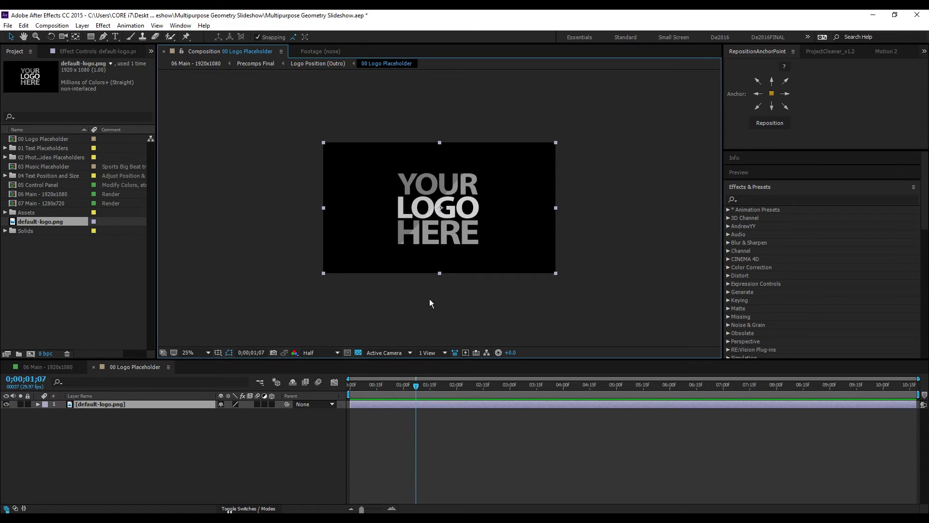
{"action": "key", "text": "period"}
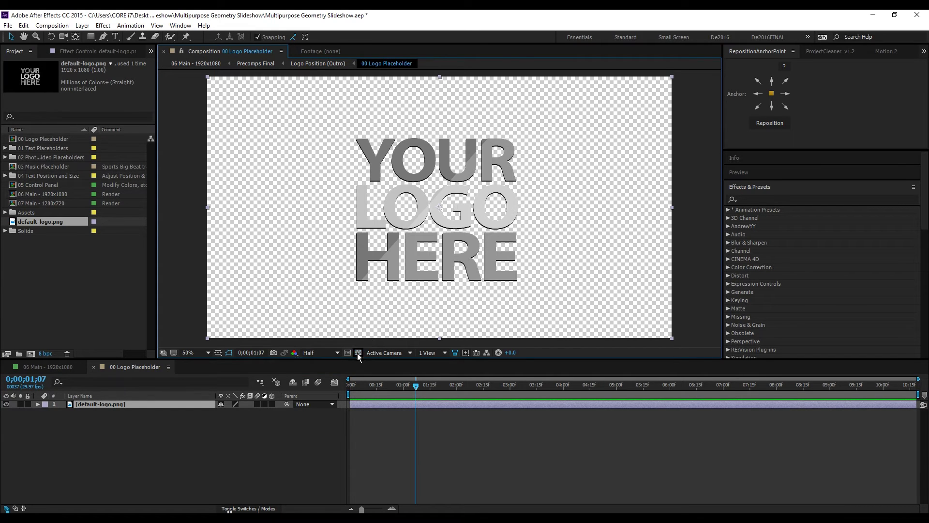
{"action": "left_click", "coordinate": [359, 354]}
{"action": "left_click", "coordinate": [66, 368]}
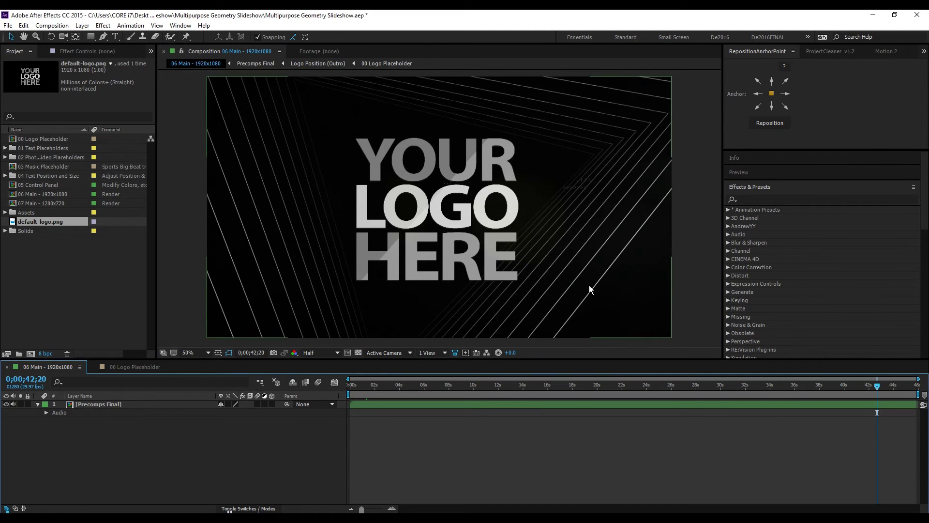
{"action": "left_click", "coordinate": [128, 367]}
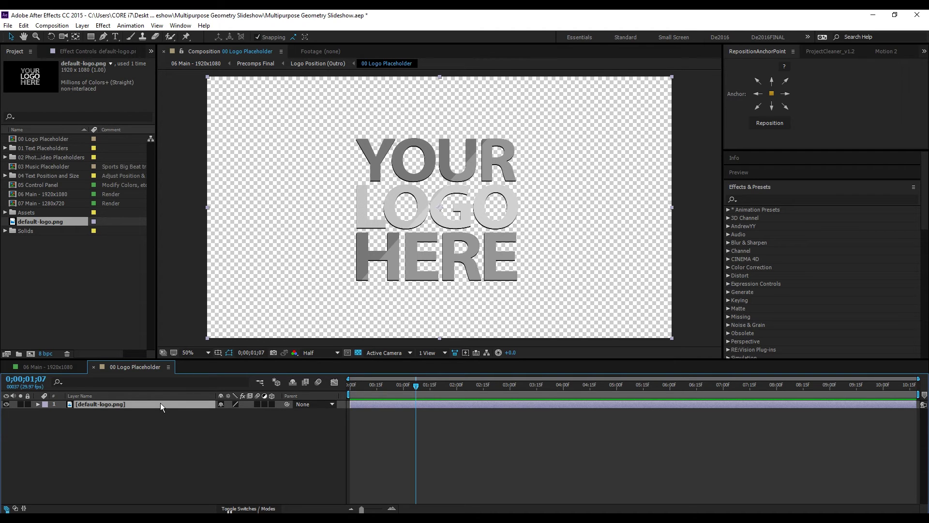
Scale the logo layer to 62%, nudge its Y position slightly, then view 06 Main.
{"action": "key", "text": "s"}
{"action": "left_click_drag", "start_coordinate": [244, 418], "coordinate": [219, 413]}
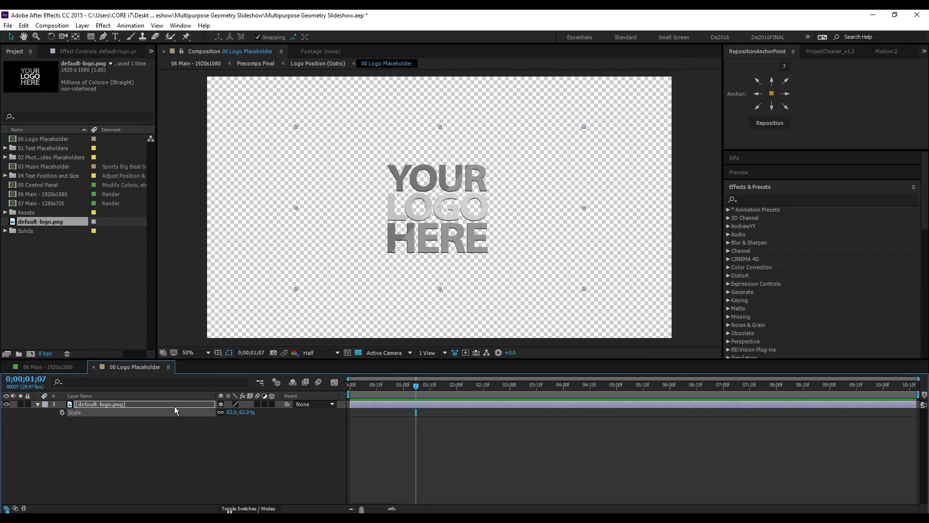
{"action": "key", "text": "p"}
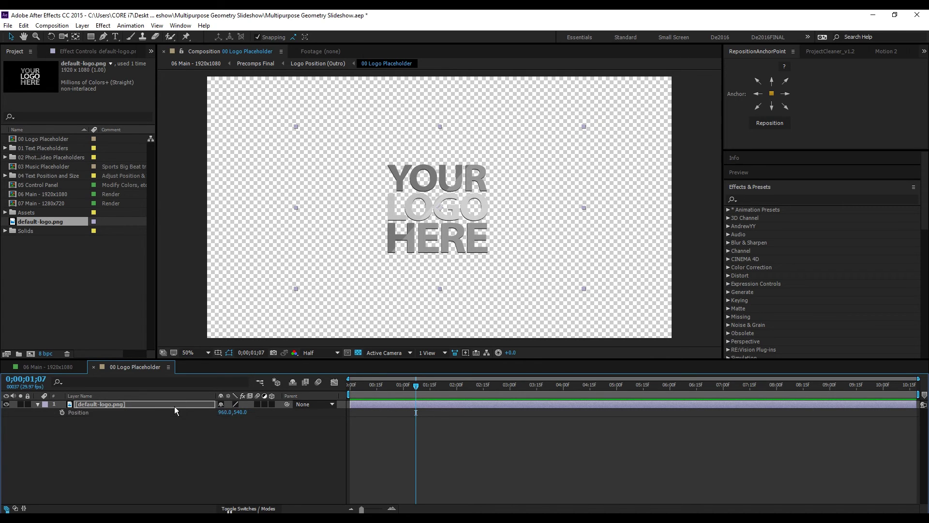
{"action": "mouse_move", "coordinate": [240, 411]}
{"action": "left_mouse_down"}
{"action": "mouse_move", "coordinate": [270, 416]}
{"action": "mouse_move", "coordinate": [240, 413]}
{"action": "left_mouse_up"}
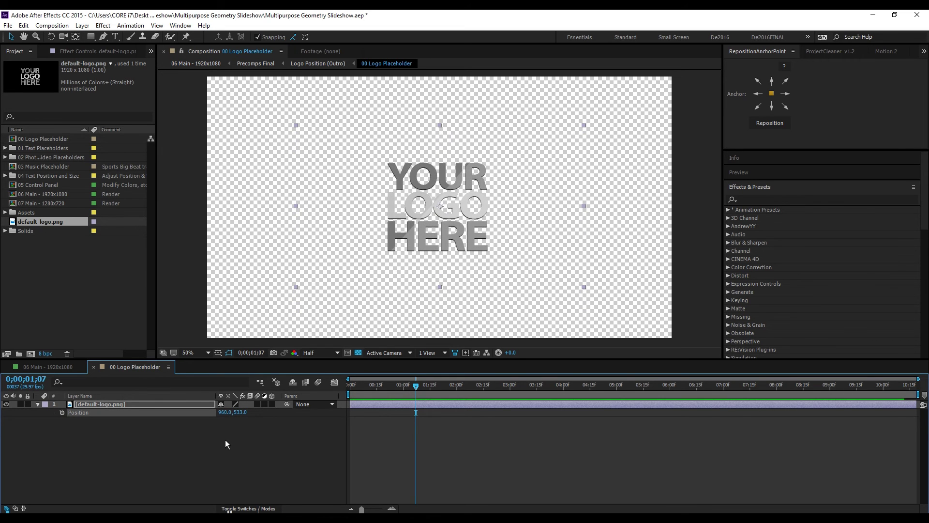
{"action": "left_click", "coordinate": [60, 368]}
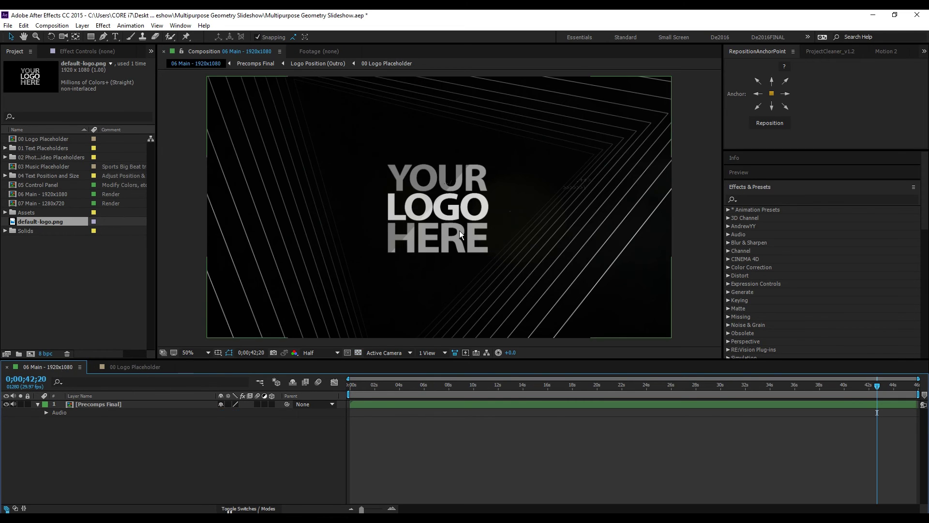